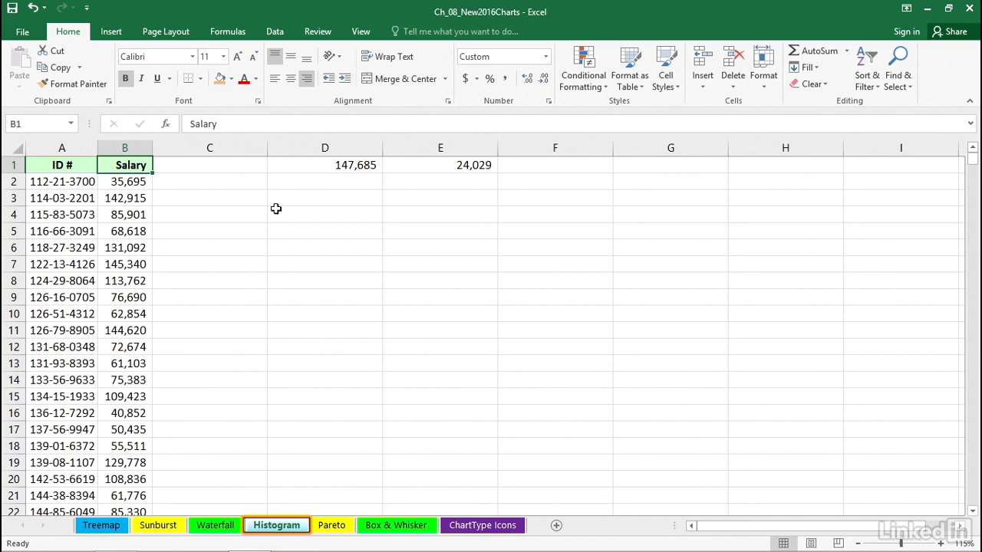
Examine the formulas in cells D1 and E1 that refer to the Salary column.
{"action": "left_click", "coordinate": [230, 220]}
{"action": "left_click", "coordinate": [225, 244]}
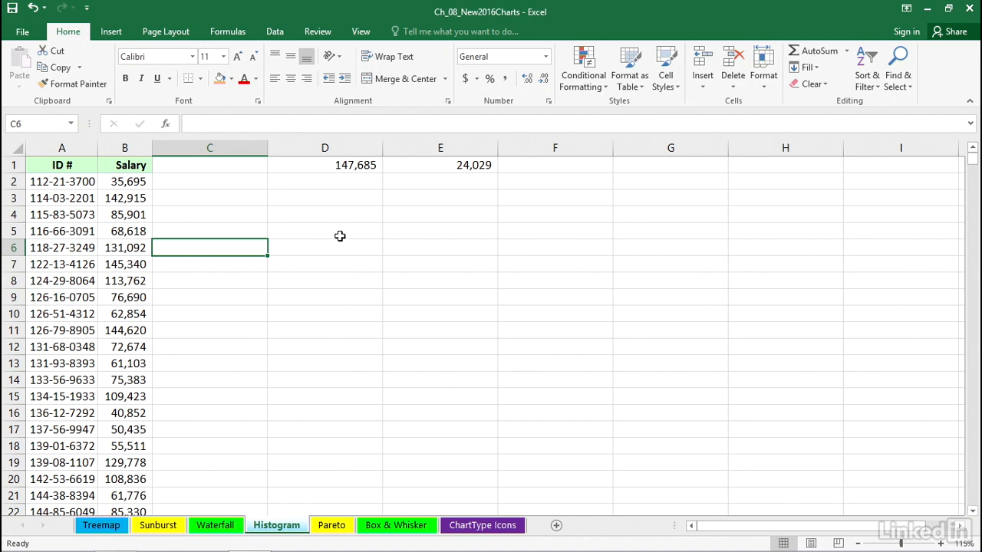
{"action": "left_click", "coordinate": [326, 163]}
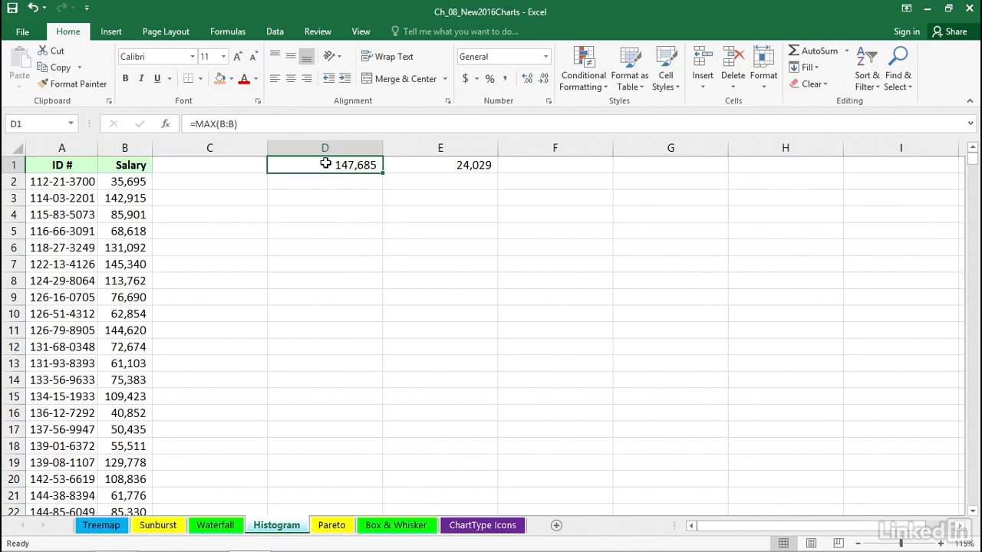
{"action": "key", "text": "F2"}
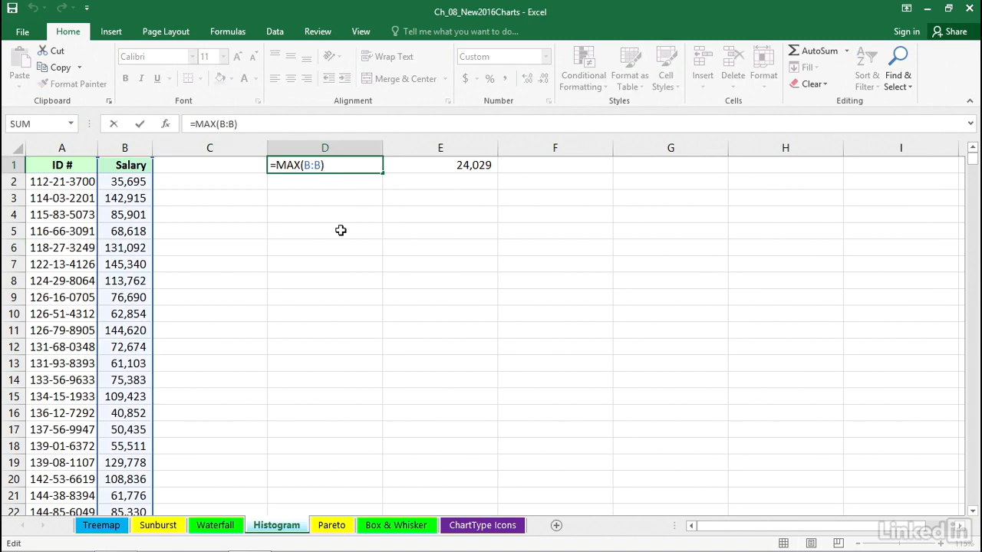
{"action": "key", "text": "ctrl+Return"}
{"action": "left_click", "coordinate": [432, 164]}
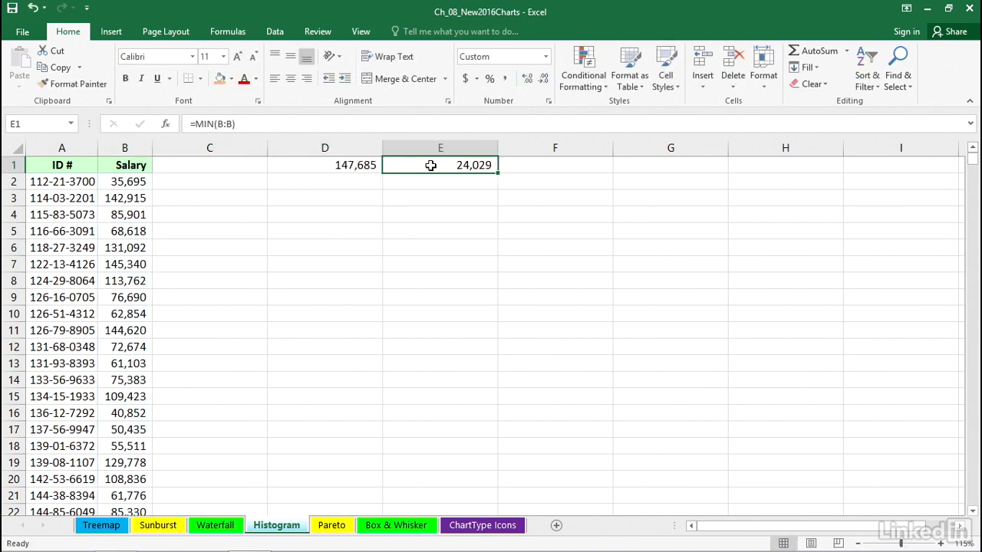
{"action": "key", "text": "F2"}
{"action": "key", "text": "ctrl+Return"}
Insert a histogram of the whole Salary column and enlarge it so its upper corner reaches column C at row 2.
{"action": "left_click", "coordinate": [131, 144]}
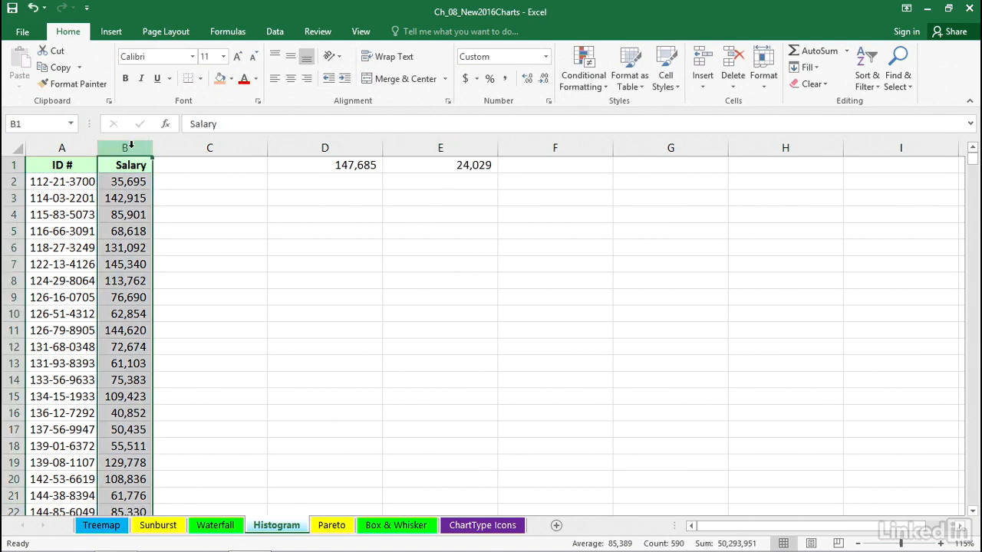
{"action": "left_click", "coordinate": [112, 33]}
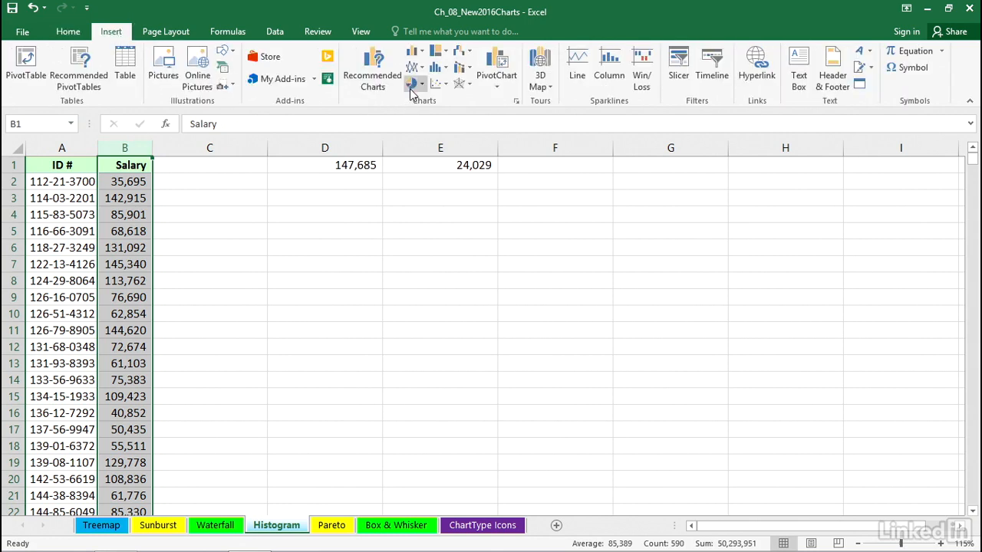
{"action": "left_click", "coordinate": [446, 69]}
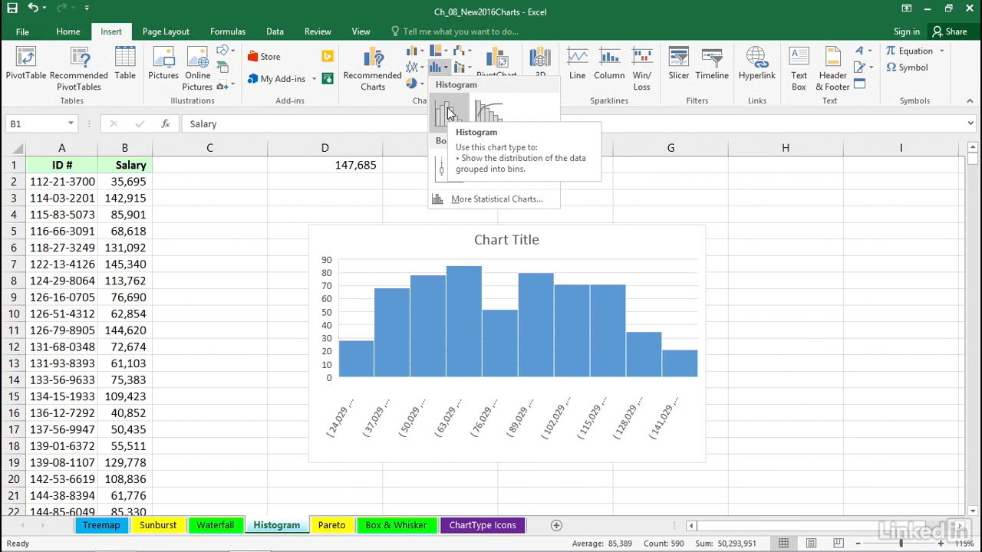
{"action": "left_click", "coordinate": [450, 112]}
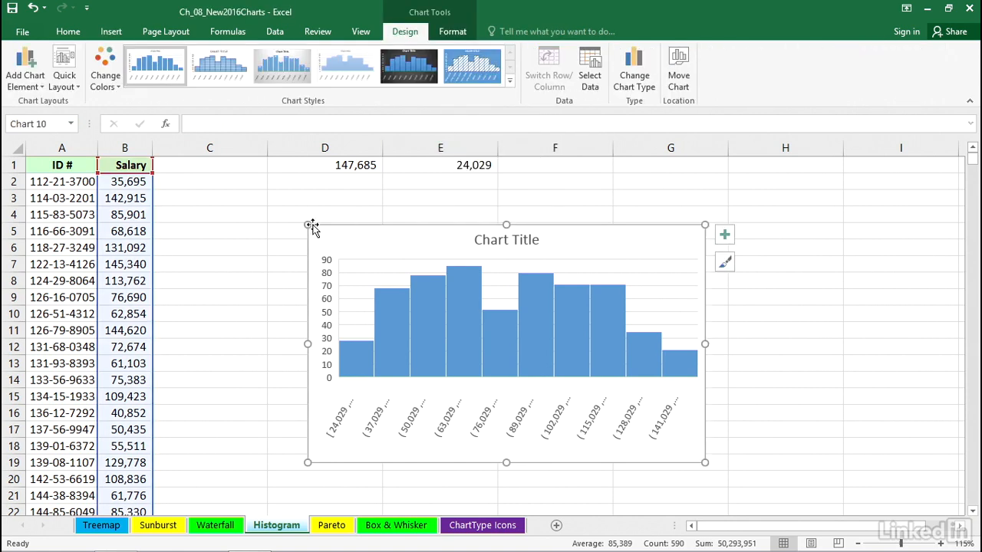
{"action": "left_click_drag", "start_coordinate": [306, 221], "coordinate": [213, 177]}
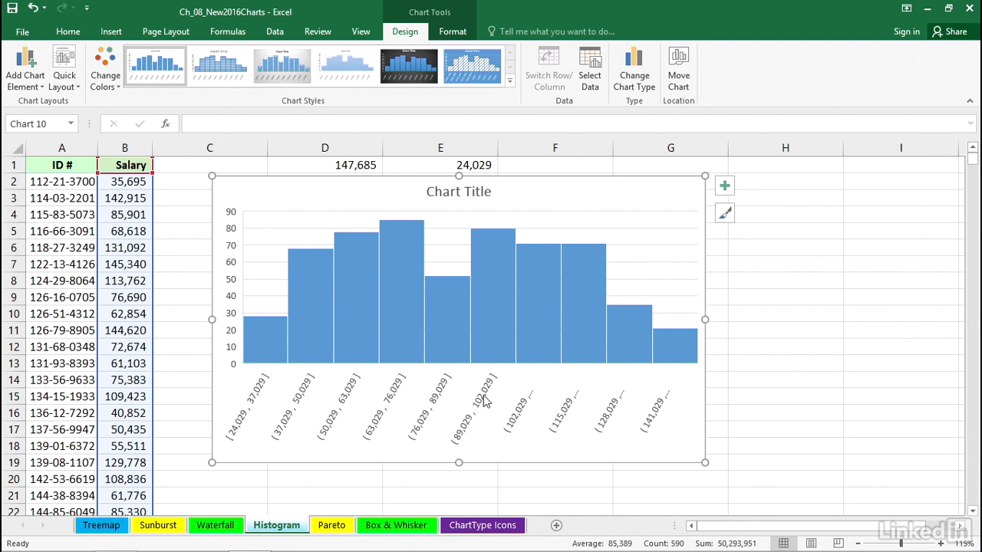
Open the histogram's horizontal axis formatting with the whole chart in view and set the number of bins to 12.
{"action": "double_click", "coordinate": [434, 407]}
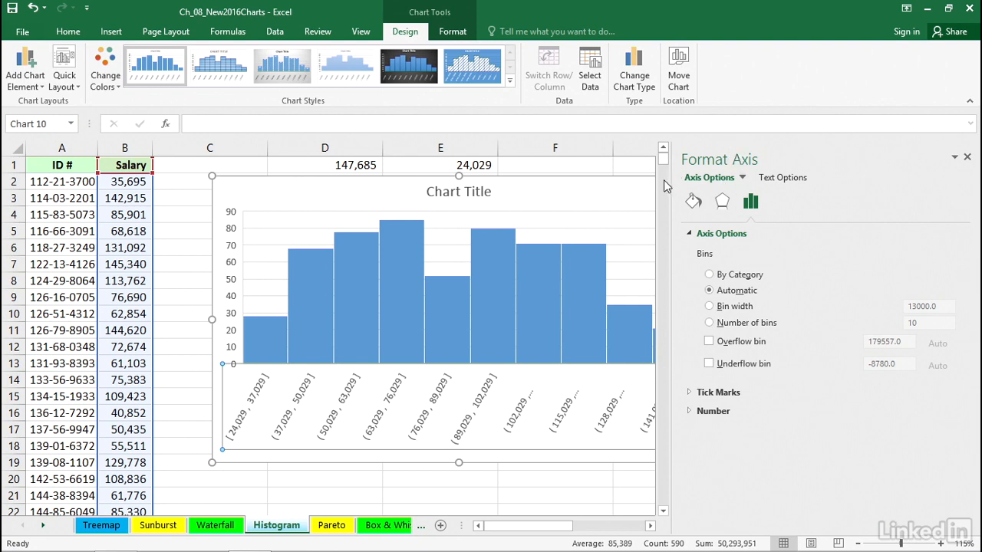
{"action": "left_click_drag", "start_coordinate": [674, 180], "coordinate": [738, 181]}
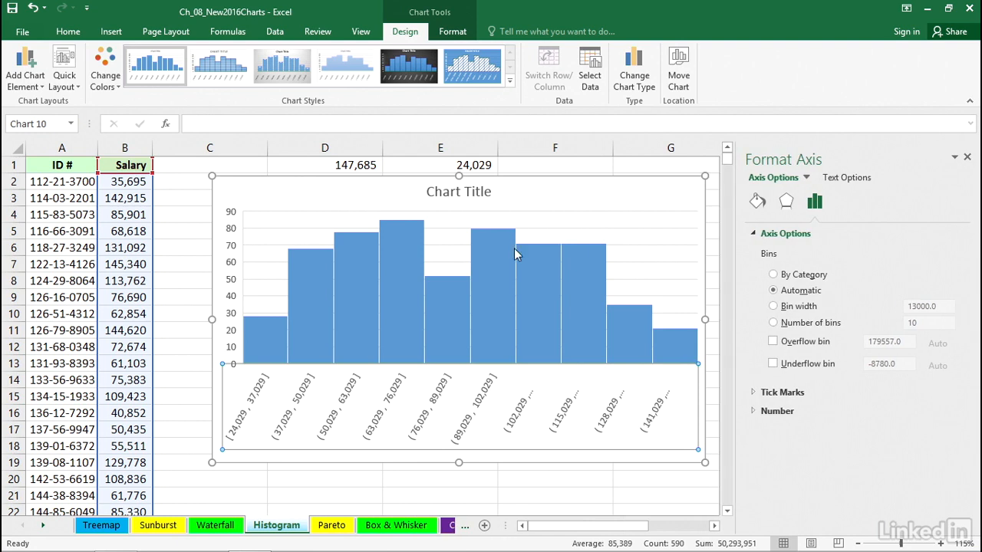
{"action": "mouse_move", "coordinate": [527, 305]}
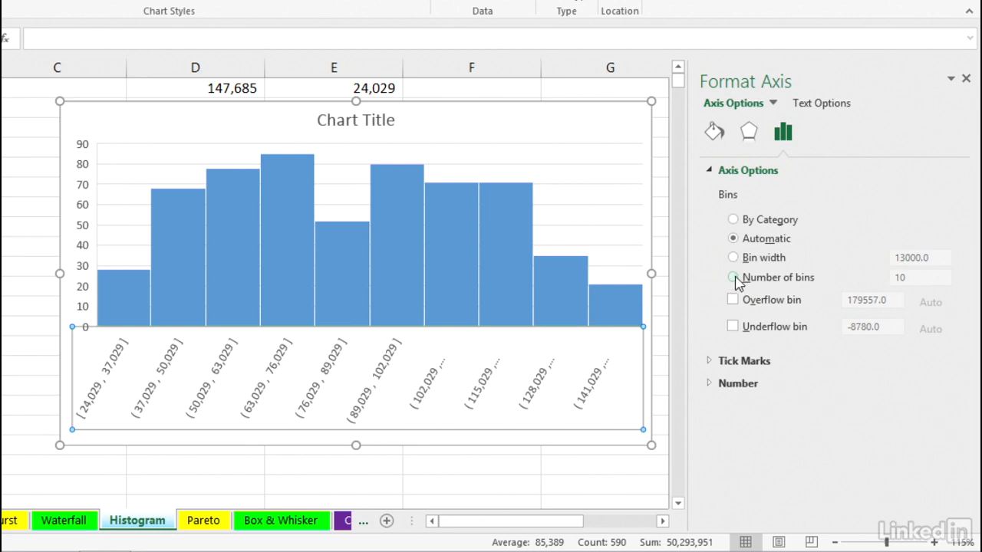
{"action": "left_click", "coordinate": [734, 278]}
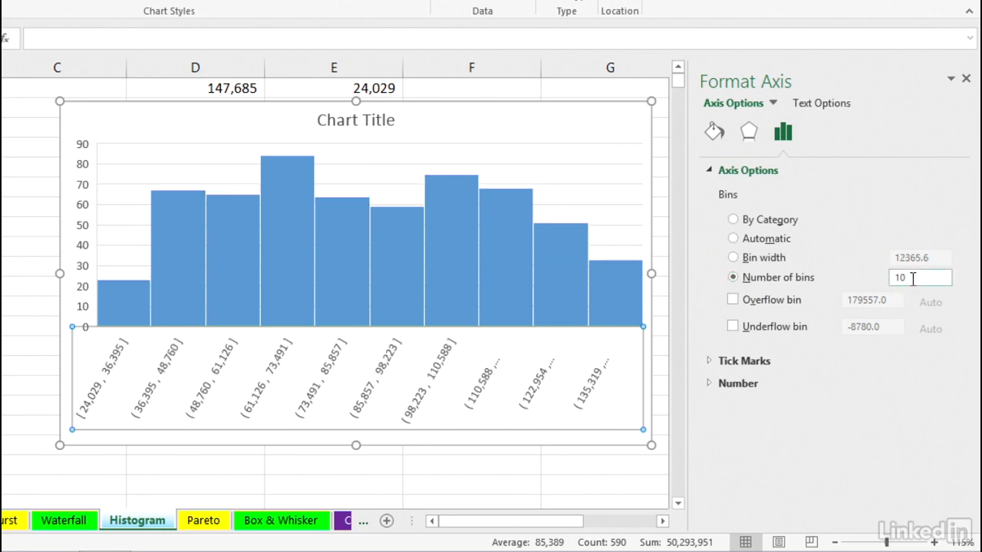
{"action": "left_click_drag", "start_coordinate": [912, 278], "coordinate": [892, 281]}
{"action": "type", "text": "12"}
{"action": "key", "text": "Return"}
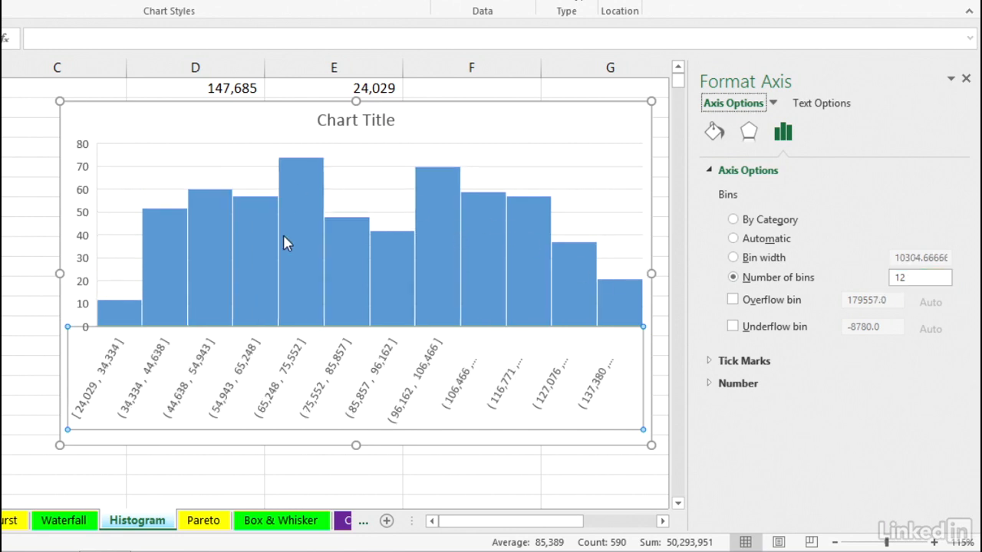
Reduce the histogram's number of bins to 8.
{"action": "mouse_move", "coordinate": [296, 256]}
{"action": "left_click", "coordinate": [912, 278]}
{"action": "left_click_drag", "start_coordinate": [912, 278], "coordinate": [898, 279]}
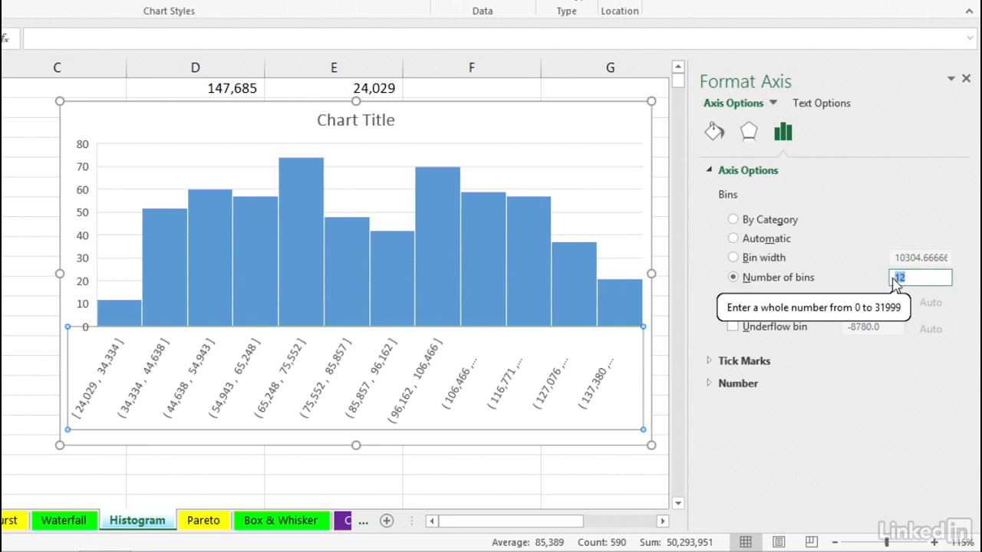
{"action": "type", "text": "8"}
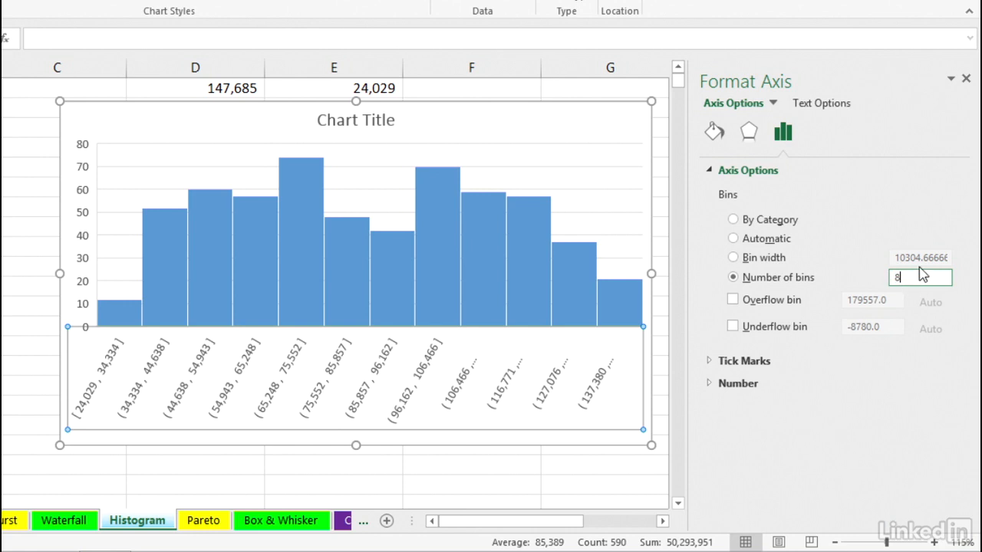
{"action": "key", "text": "Return"}
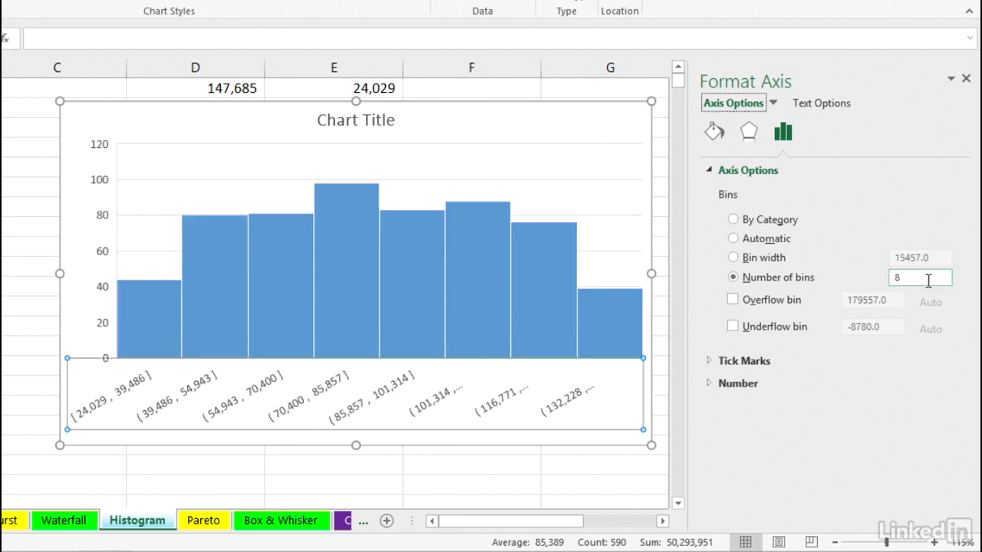
Return the histogram's number of bins to 12.
{"action": "left_click_drag", "start_coordinate": [907, 278], "coordinate": [891, 279]}
{"action": "type", "text": "12"}
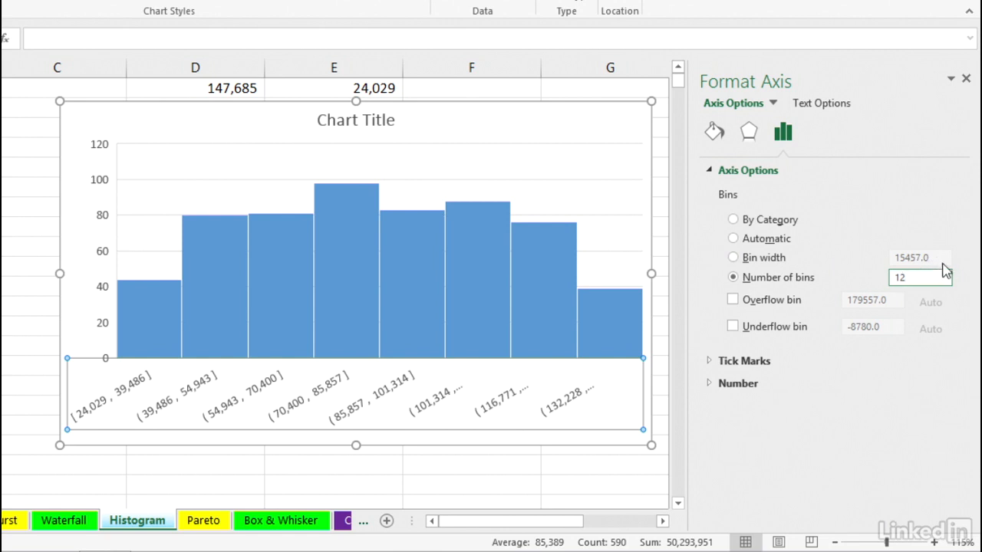
{"action": "key", "text": "Return"}
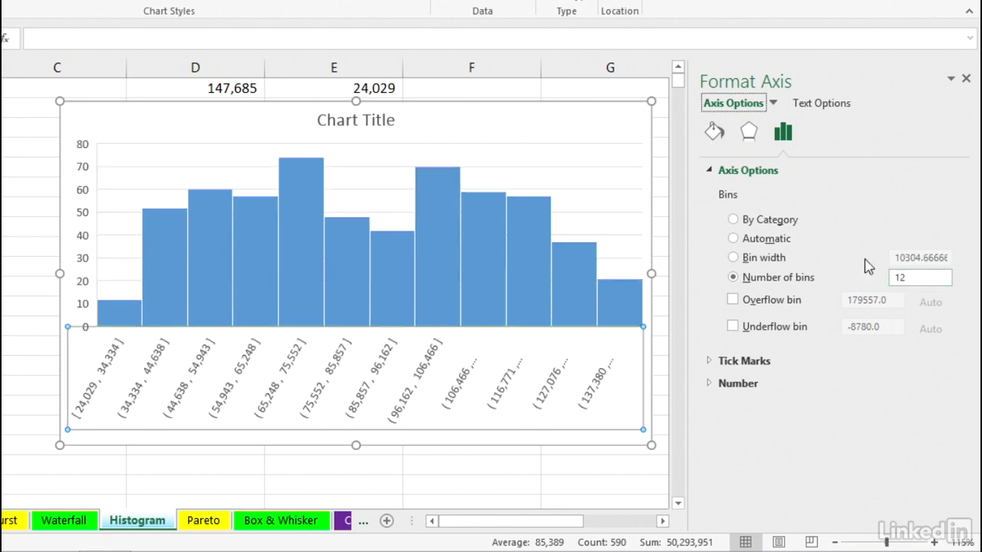
Define the histogram's bins by bin width and set the width to 10000.
{"action": "left_click", "coordinate": [734, 258]}
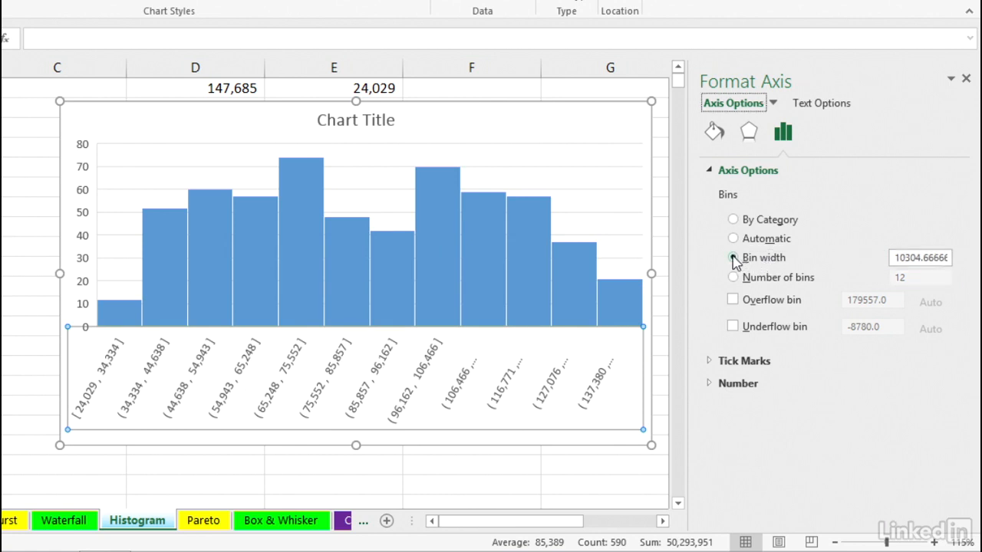
{"action": "left_click", "coordinate": [896, 258]}
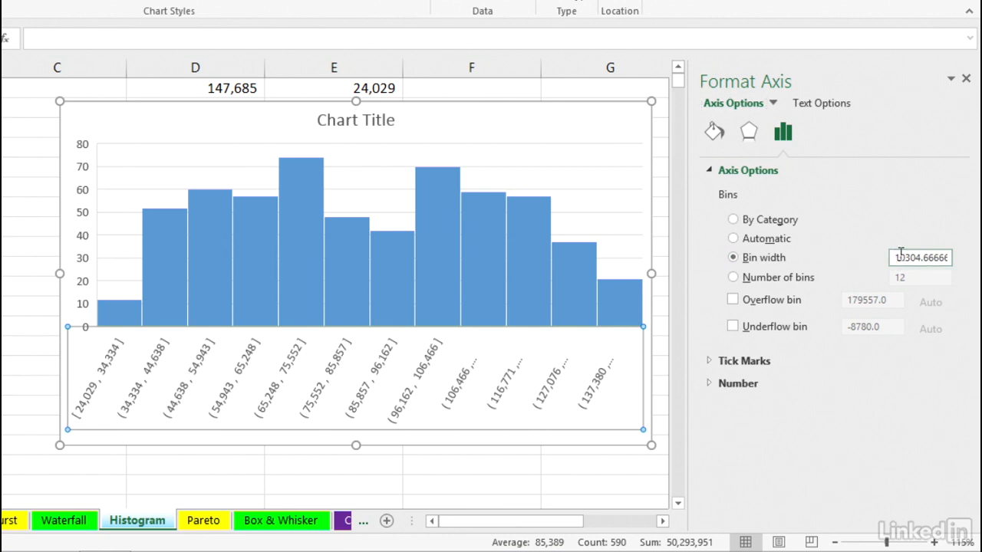
{"action": "double_click", "coordinate": [907, 257]}
{"action": "type", "text": "10000"}
{"action": "key", "text": "Return"}
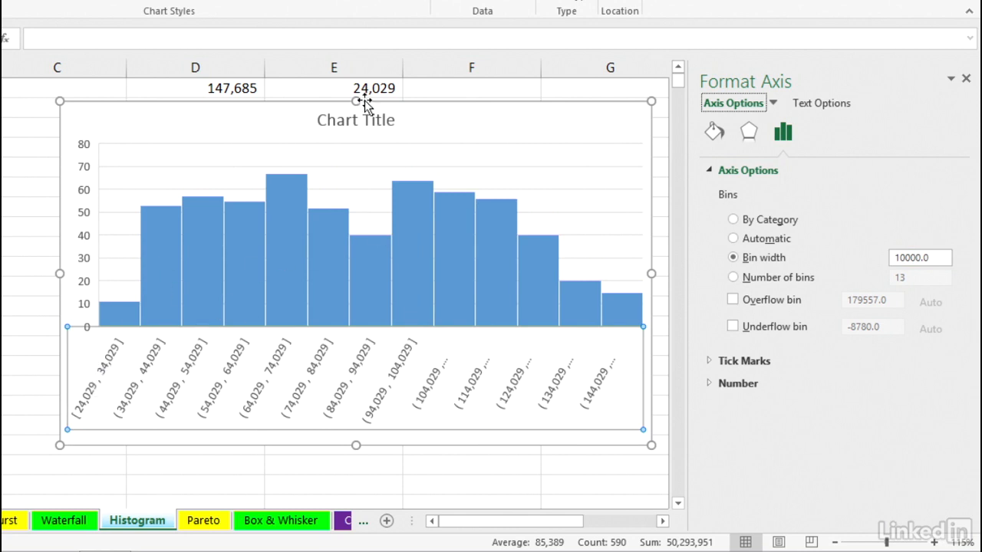
Enable the underflow bin on the horizontal axis and set its limit to 25000.
{"action": "left_click", "coordinate": [733, 327]}
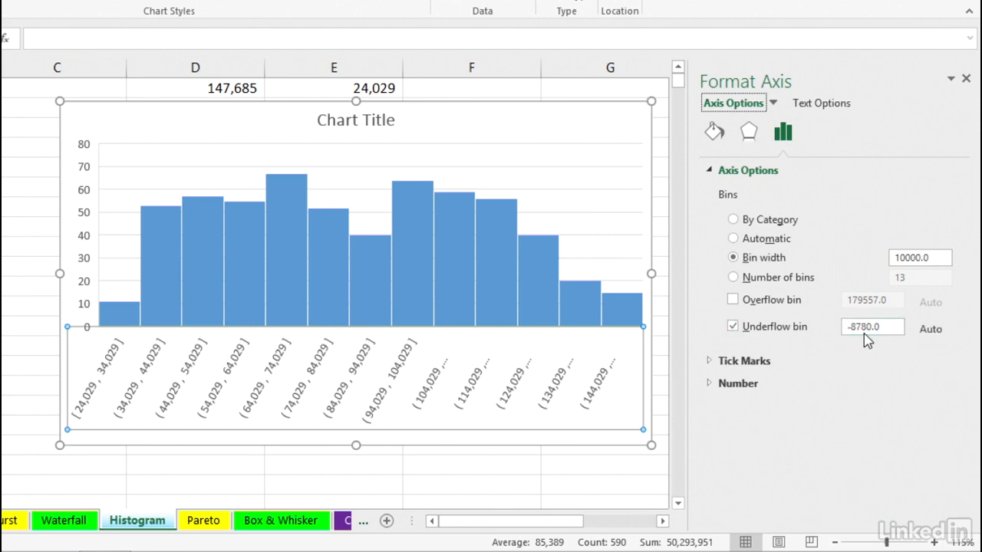
{"action": "left_click_drag", "start_coordinate": [884, 327], "coordinate": [840, 326]}
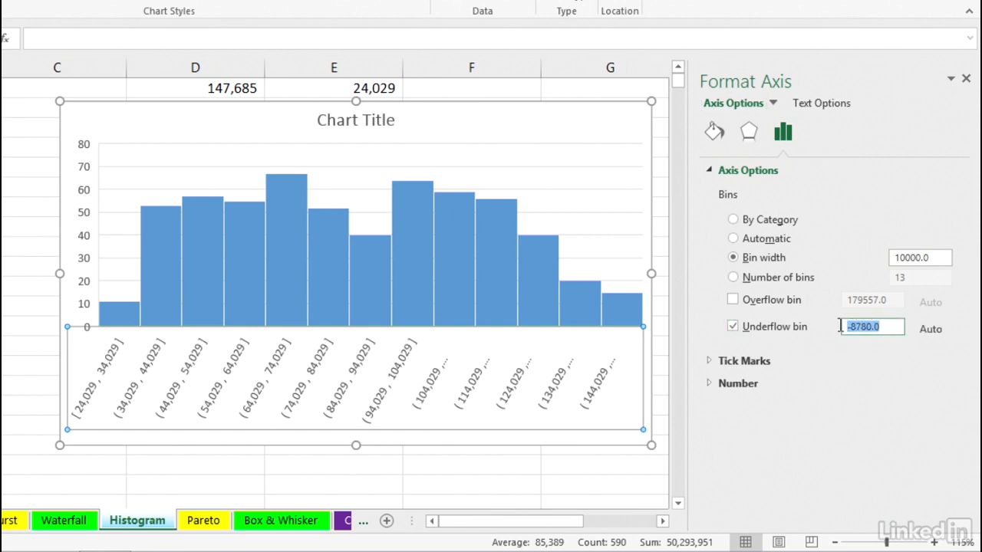
{"action": "type", "text": "250"}
{"action": "key", "text": "Return"}
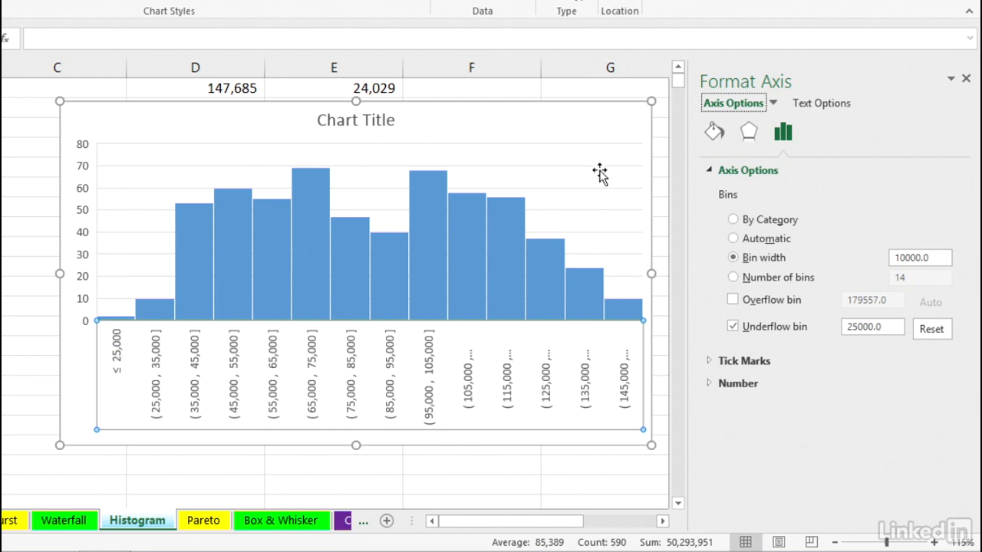
Close the formatting pane and add data labels to the histogram's columns.
{"action": "left_click", "coordinate": [607, 127]}
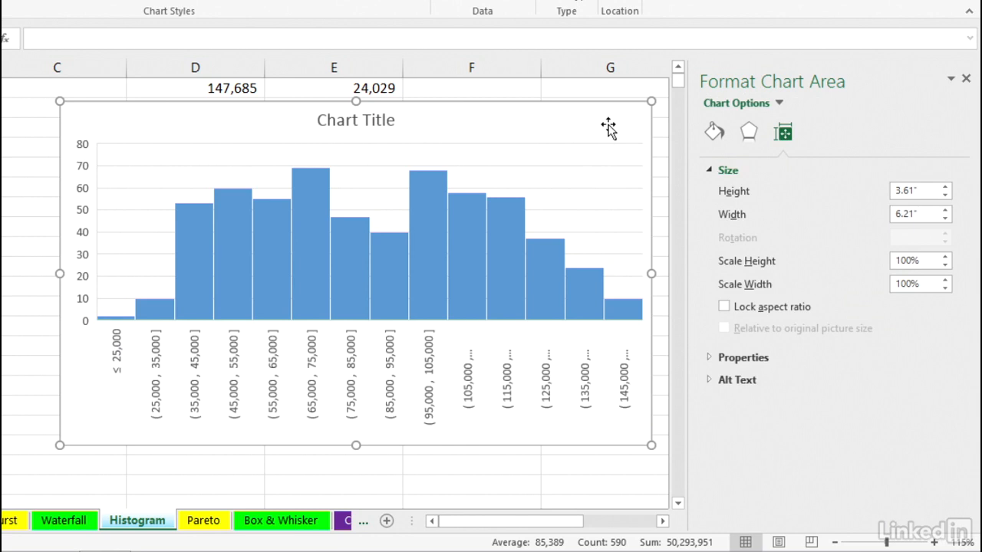
{"action": "left_click", "coordinate": [966, 78]}
{"action": "left_click", "coordinate": [674, 113]}
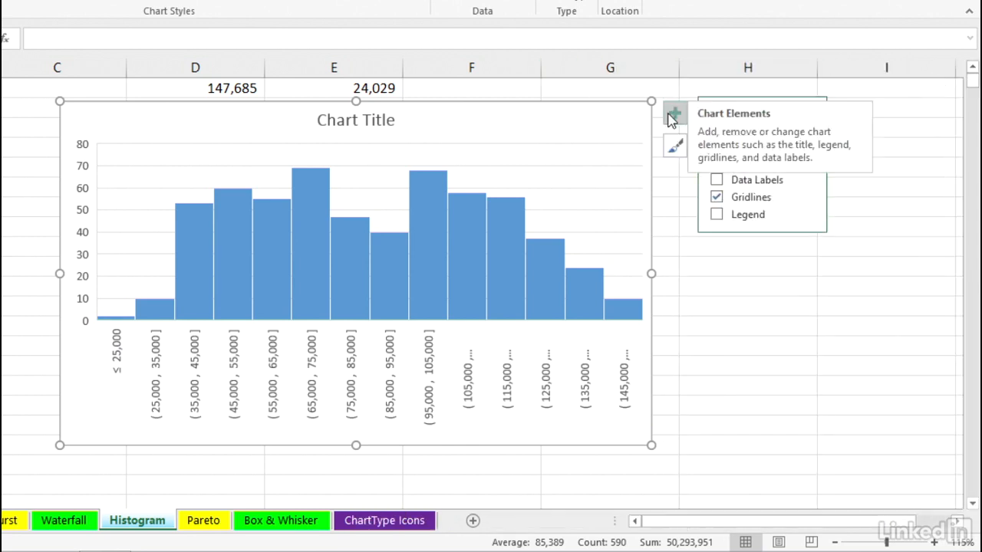
{"action": "left_click", "coordinate": [716, 180]}
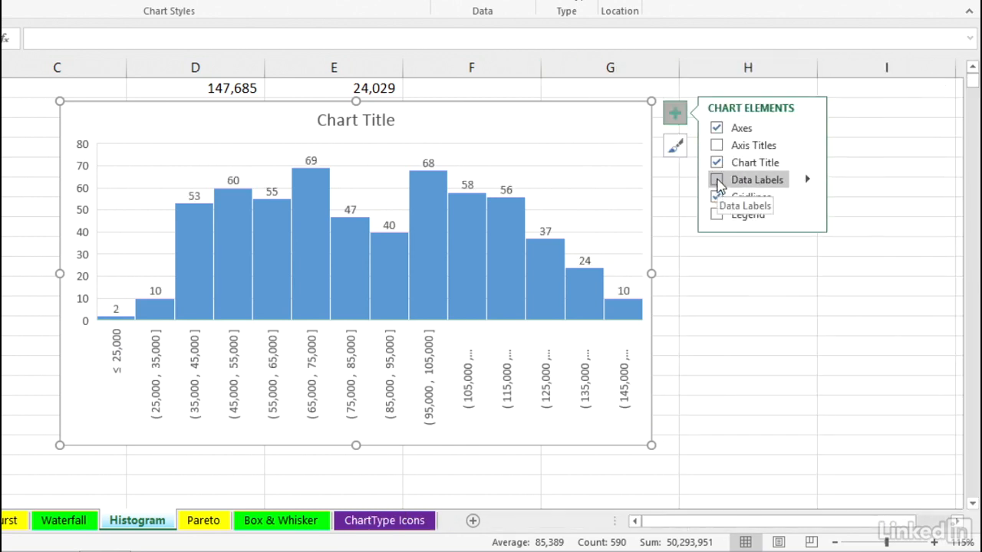
{"action": "key", "text": "Escape"}
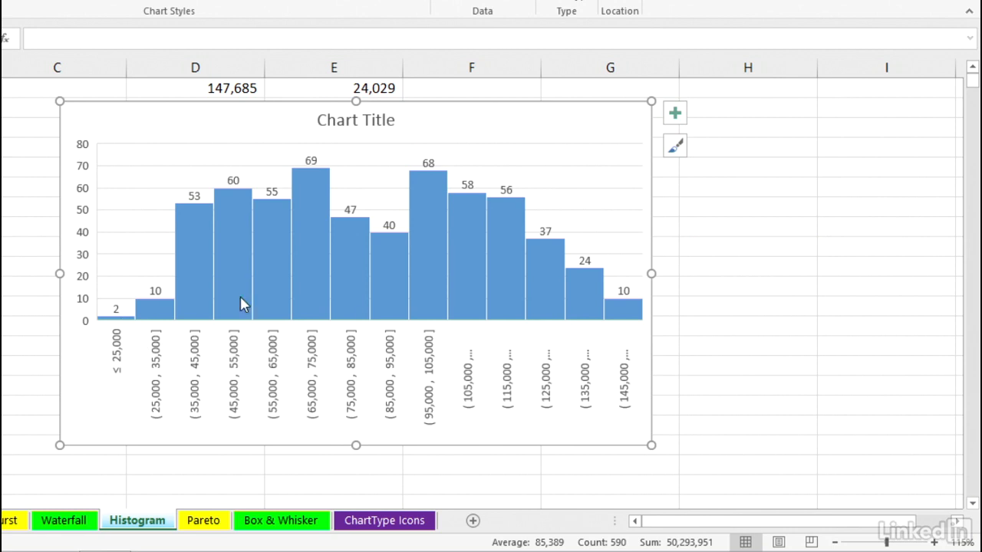
Enable the overflow bin on the horizontal axis and set its limit to 145000.
{"action": "double_click", "coordinate": [431, 376]}
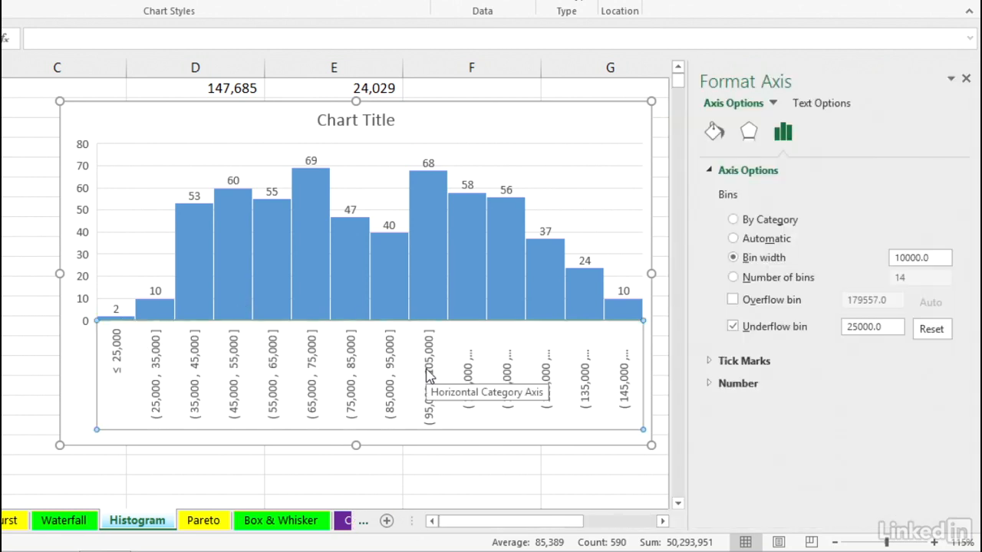
{"action": "left_click", "coordinate": [734, 300]}
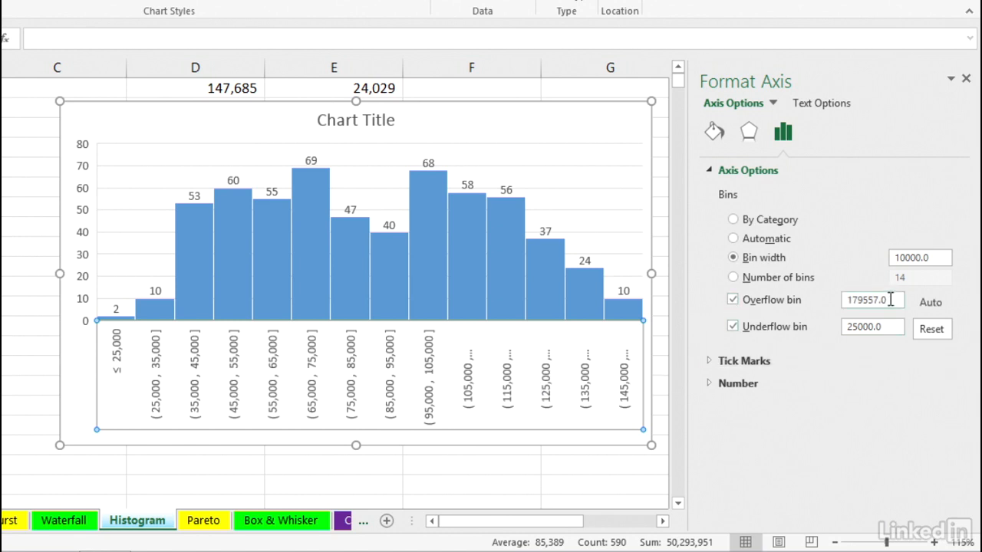
{"action": "left_click_drag", "start_coordinate": [893, 301], "coordinate": [847, 300]}
{"action": "type", "text": "145000"}
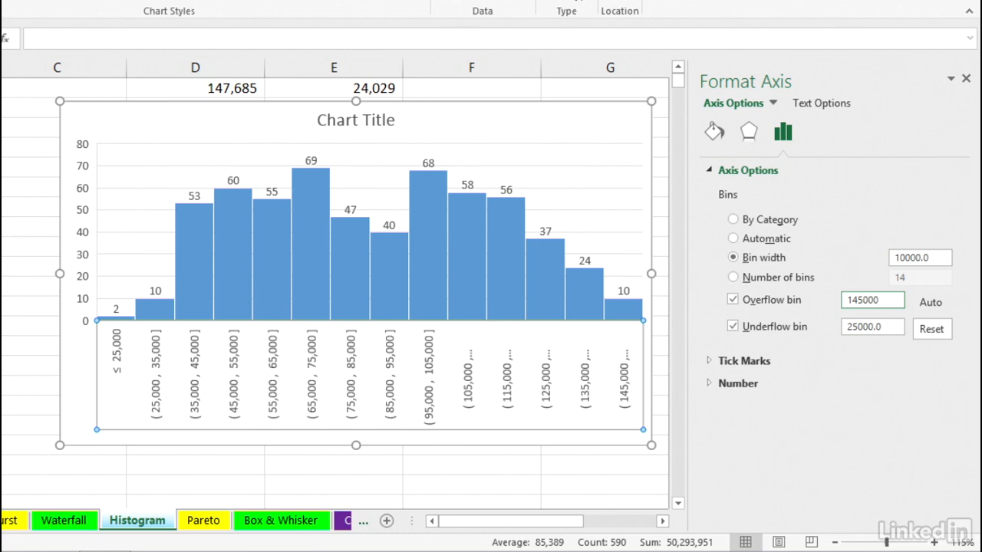
{"action": "key", "text": "Return"}
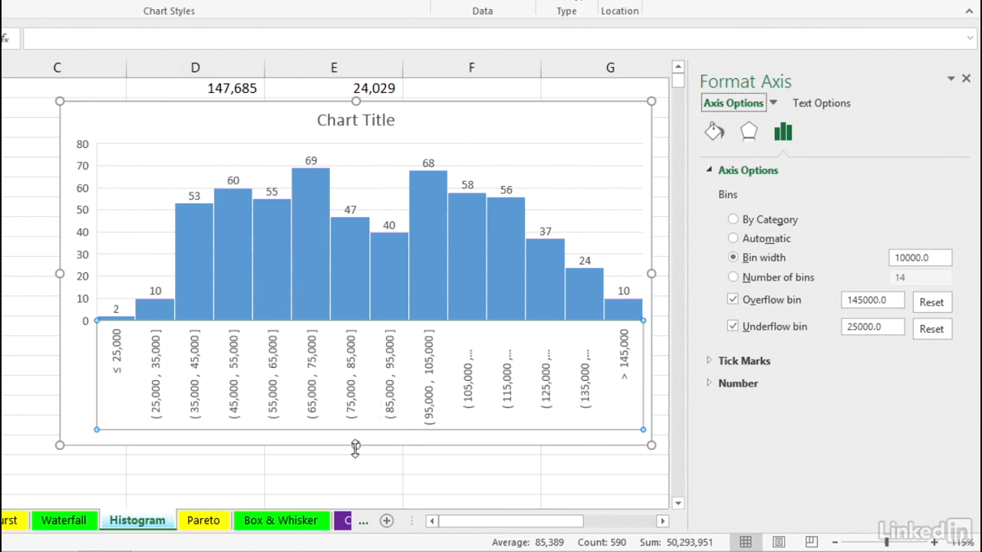
Stretch the chart downward to a height of about 5.04 inches so the axis labels have more room.
{"action": "left_click_drag", "start_coordinate": [353, 448], "coordinate": [347, 501]}
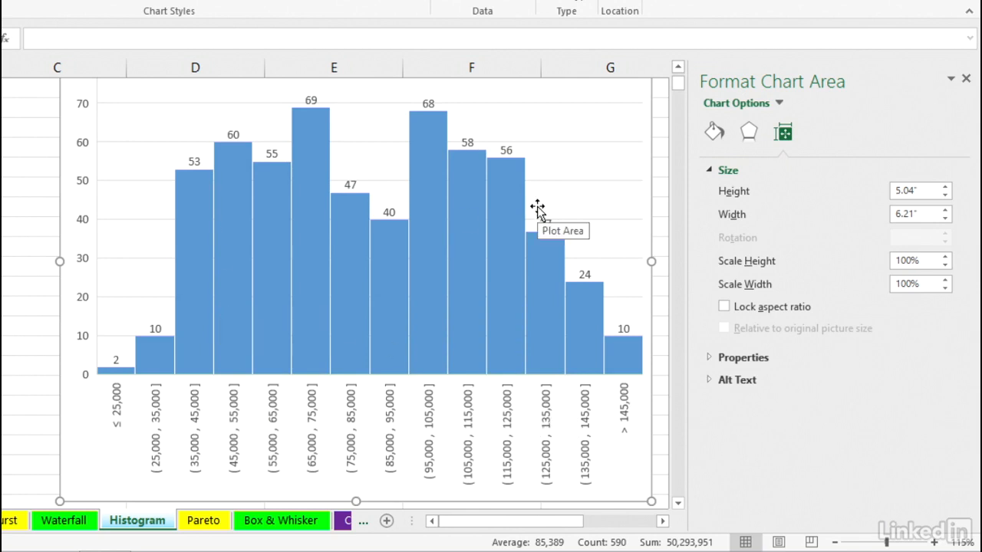
{"action": "scroll", "coordinate": [539, 208], "scroll_direction": "up", "scroll_amount": 1}
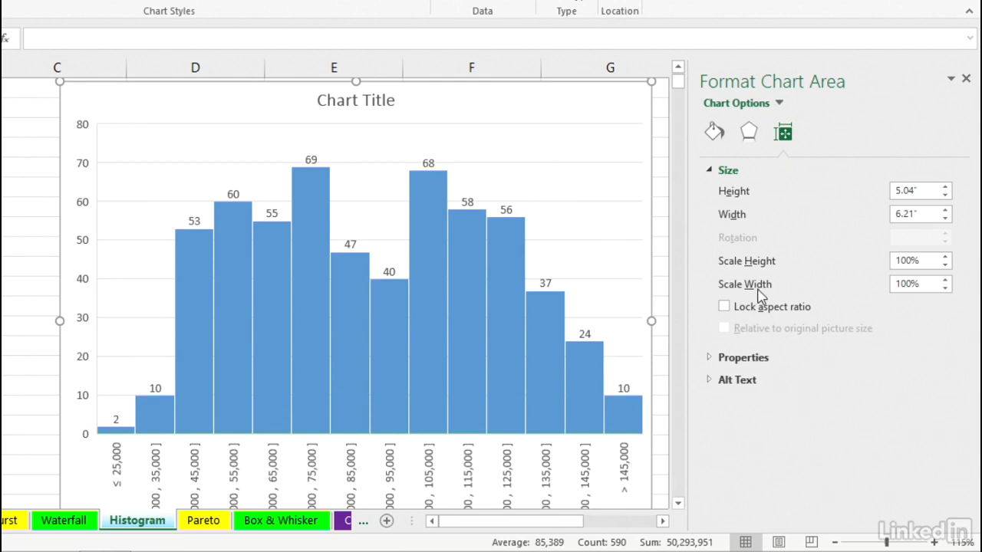
Review the horizontal axis's bin options, then deselect the chart by selecting the first salary value in cell B2.
{"action": "left_click", "coordinate": [548, 469]}
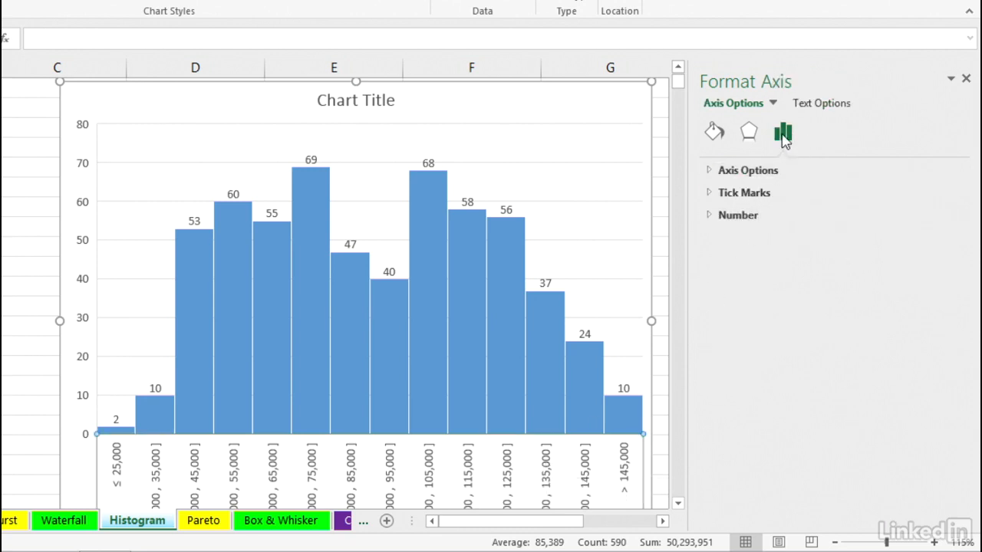
{"action": "left_click", "coordinate": [709, 170]}
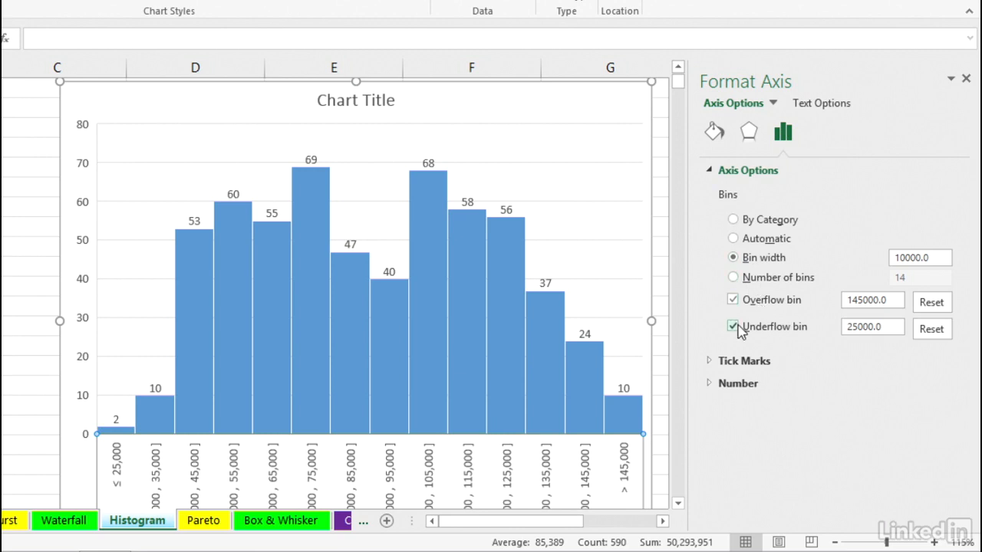
{"action": "mouse_move", "coordinate": [427, 259]}
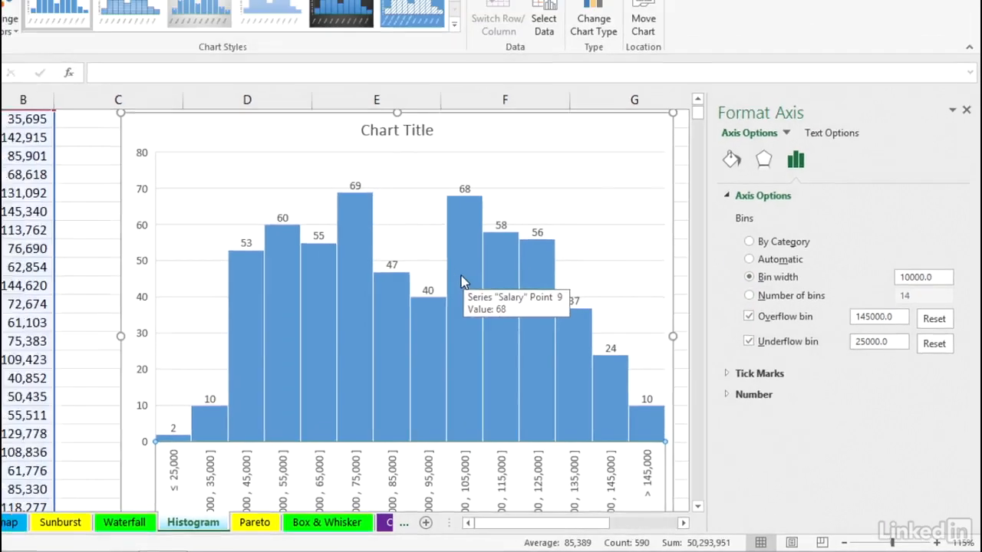
{"action": "left_click", "coordinate": [117, 165]}
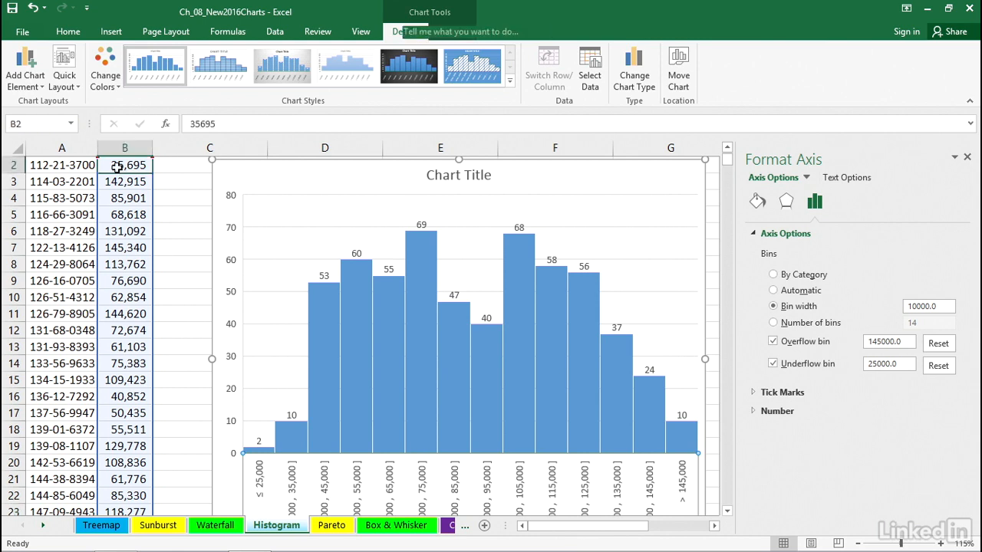
{"action": "scroll", "coordinate": [113, 224], "scroll_direction": "up", "scroll_amount": 1}
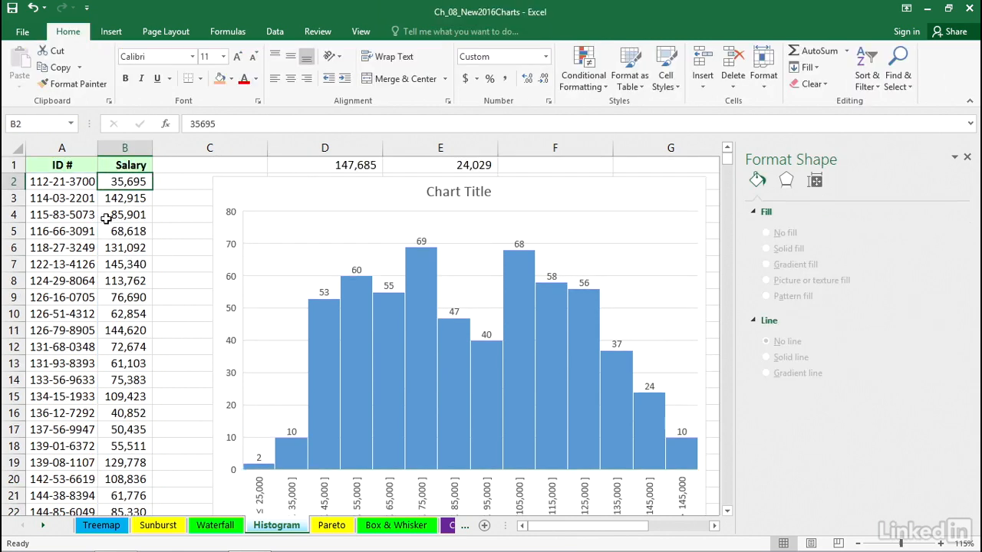